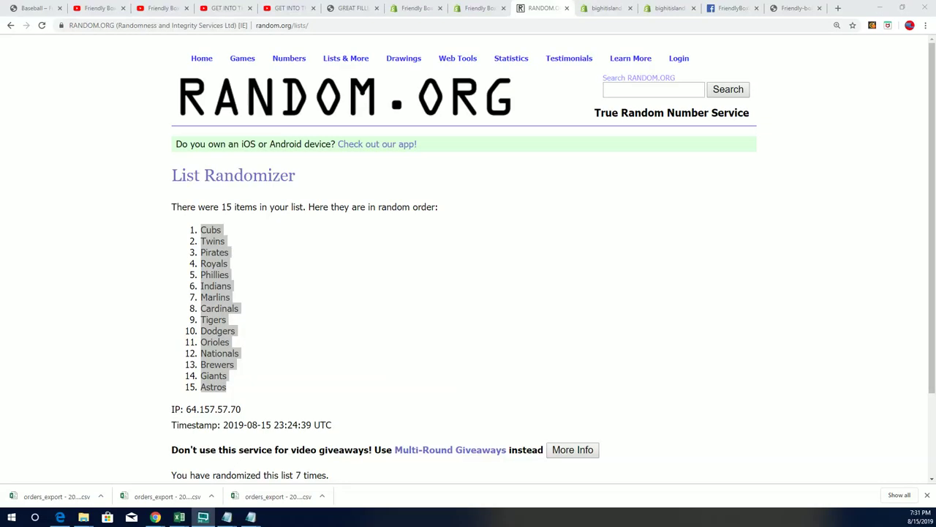
# - Open a blank List Randomizer form, and copy the participant names in A2:A30 of the Excel workbook
pyautogui.moveTo(372, 65)
pyautogui.click(342, 74)
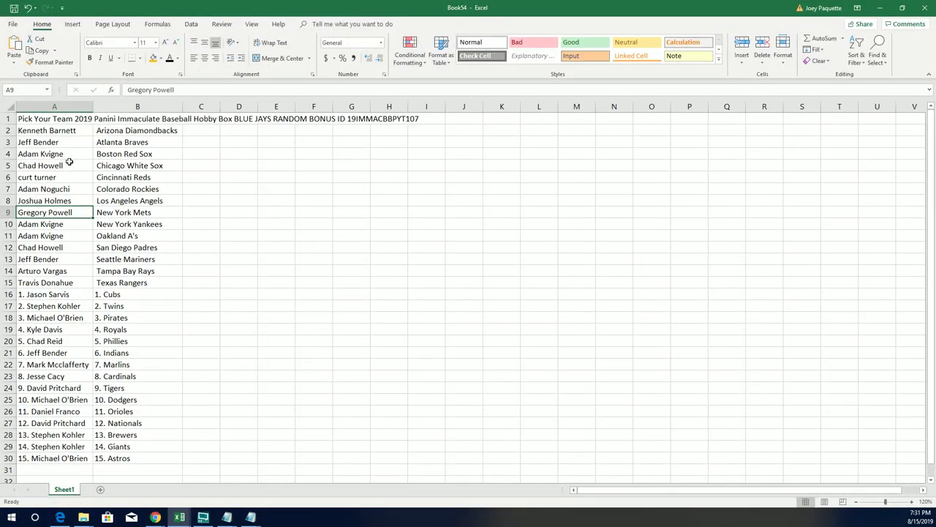
pyautogui.click(44, 201)
pyautogui.click(44, 154)
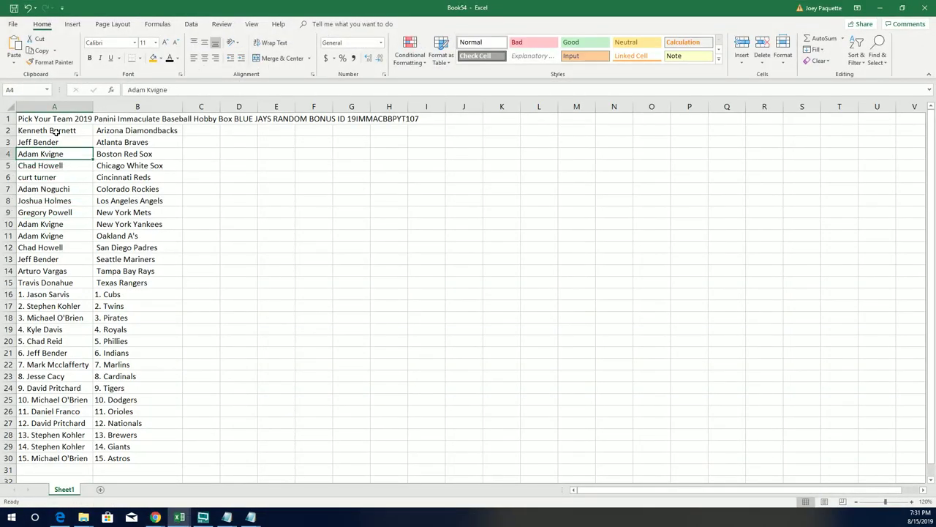
pyautogui.click(55, 132)
pyautogui.moveTo(55, 132); pyautogui.dragTo(57, 457)
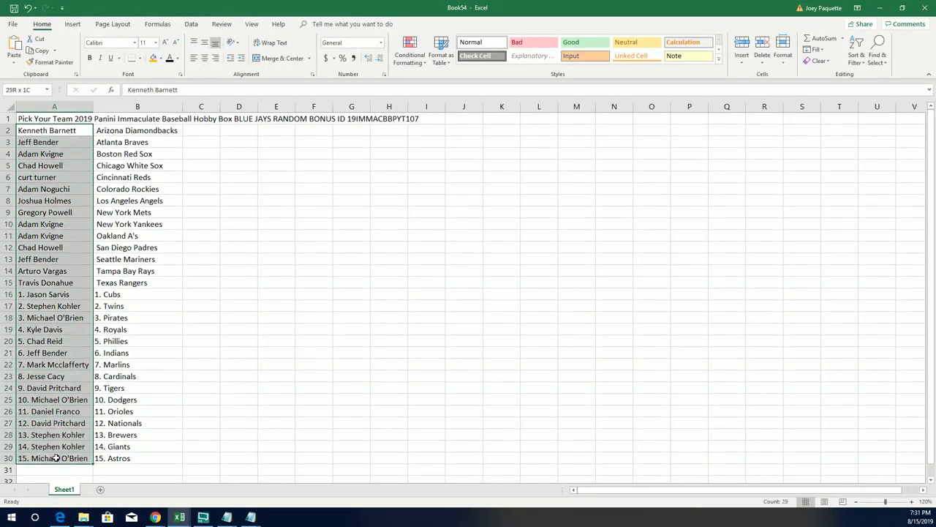
pyautogui.rightClick(51, 156)
pyautogui.click(76, 183)
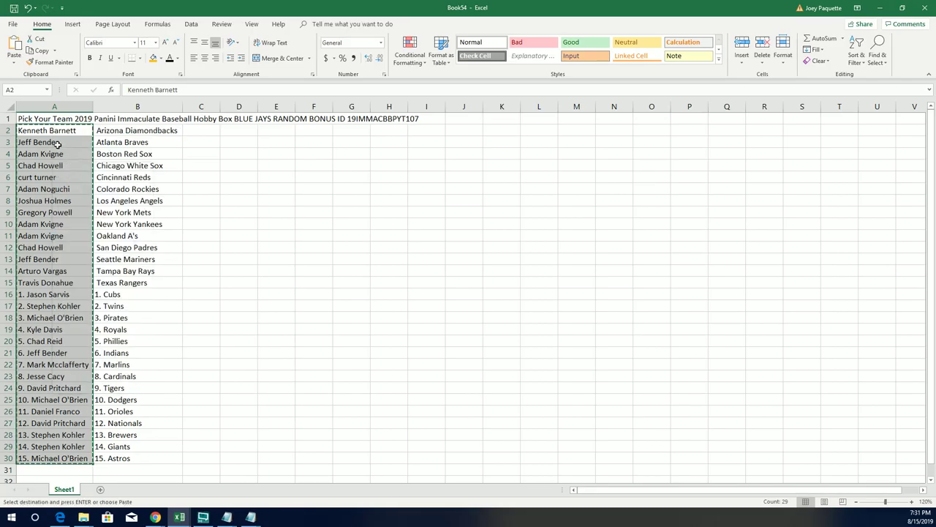
# - Return to the browser and paste the copied participant names into the List Randomizer's list items field
pyautogui.click(880, 7)
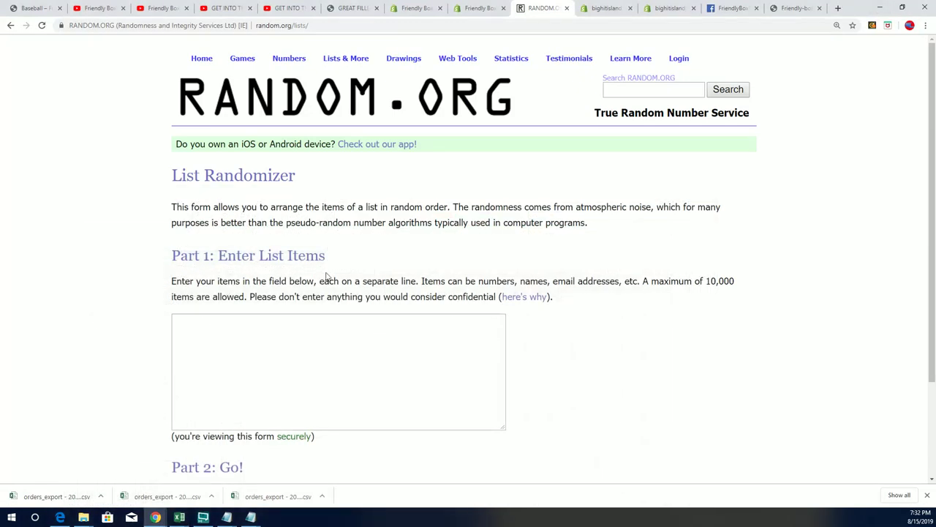
pyautogui.rightClick(206, 326)
pyautogui.click(234, 411)
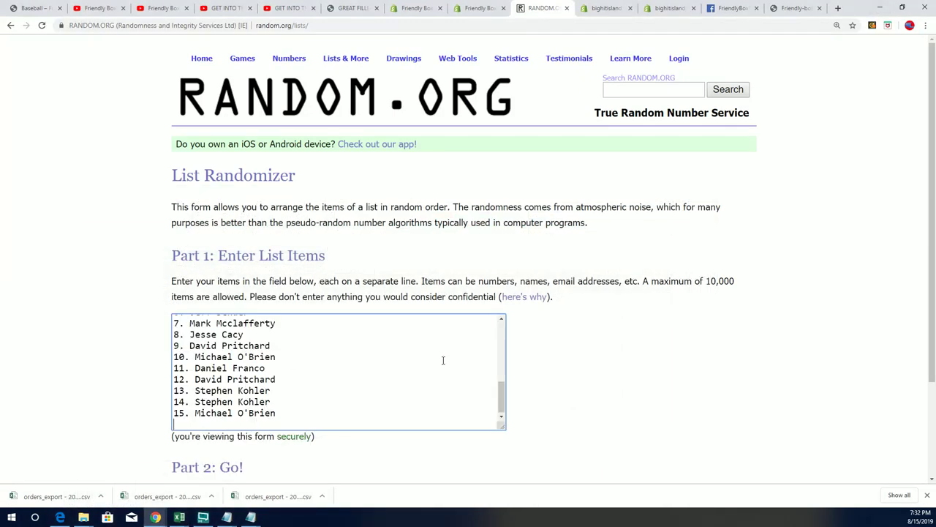
pyautogui.scroll(1, 463, 329)
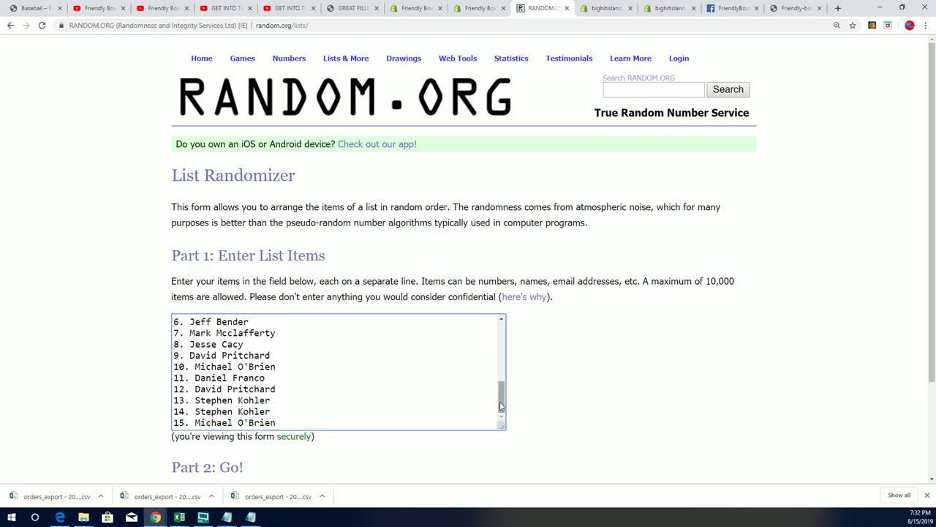
pyautogui.moveTo(502, 399); pyautogui.dragTo(504, 334)
pyautogui.scroll(-2, 577, 385)
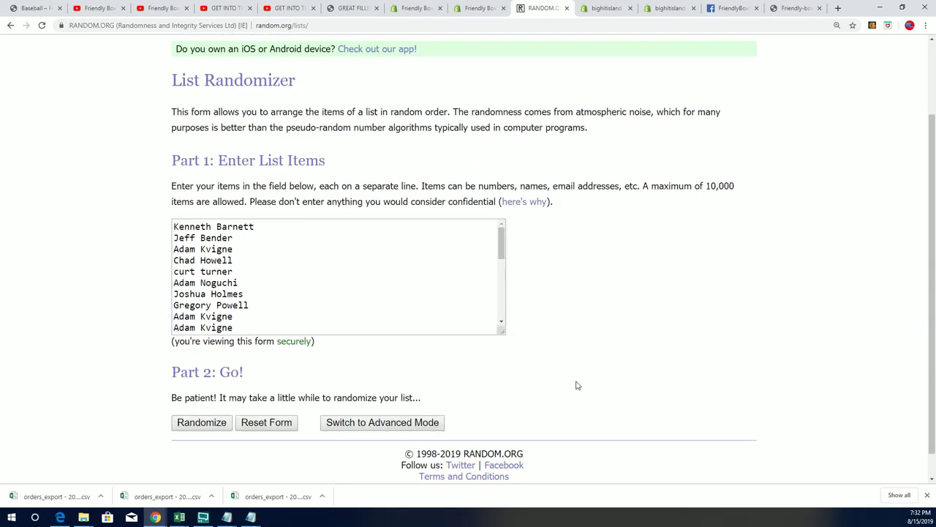
# - Randomize the pasted participant list twice and look through the resulting order
pyautogui.click(194, 394)
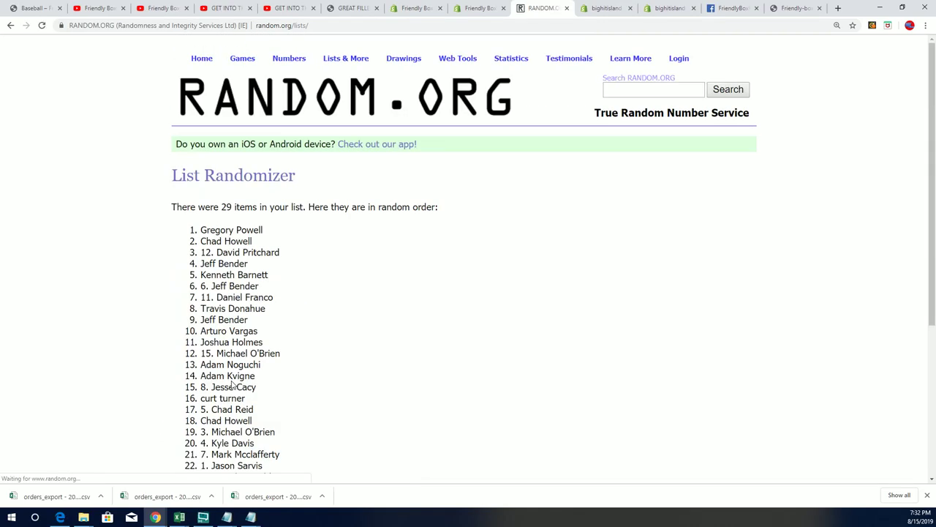
pyautogui.scroll(-3, 219, 395)
pyautogui.click(190, 395)
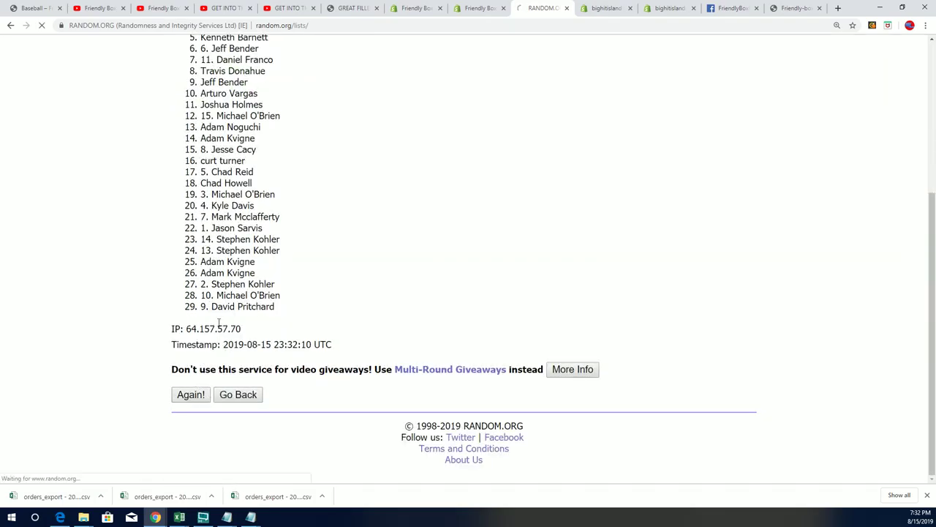
pyautogui.scroll(-2, 239, 285)
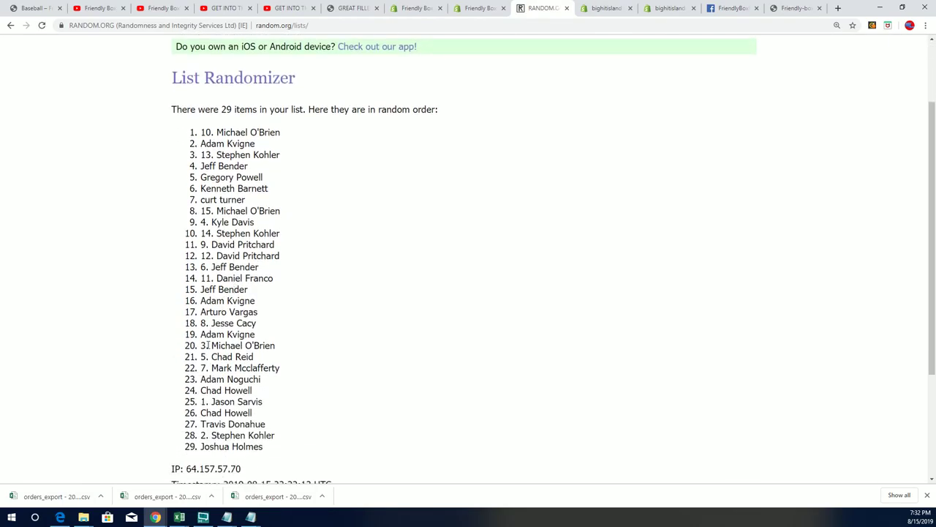
pyautogui.scroll(2, 216, 168)
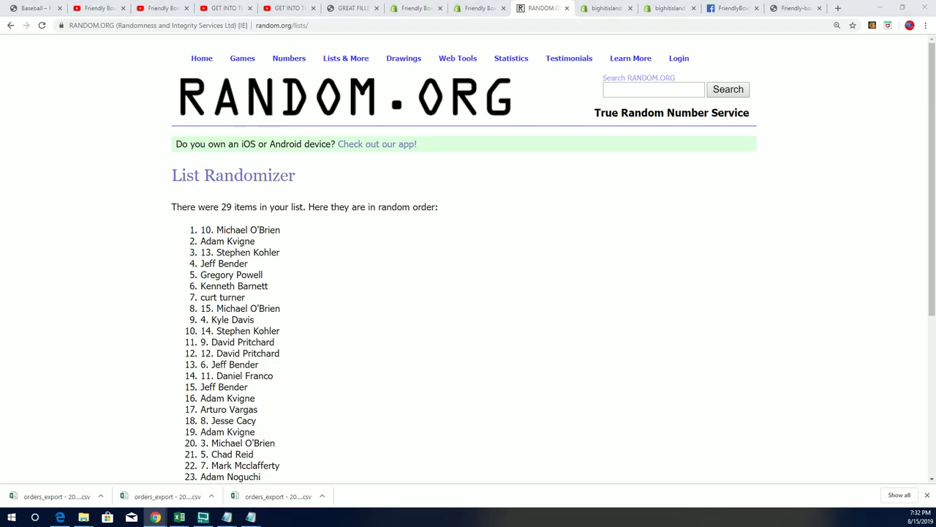
pyautogui.hotkey('alt', 'Tab')
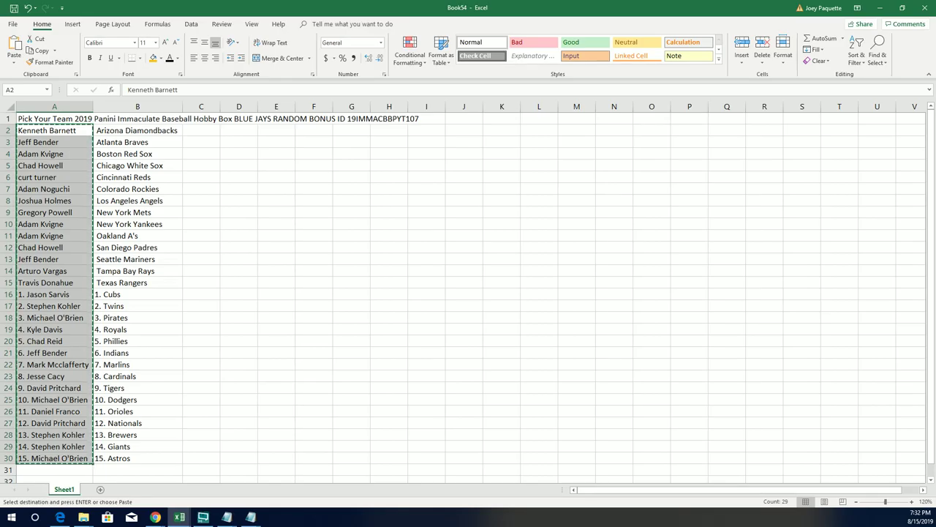
pyautogui.click(875, 7)
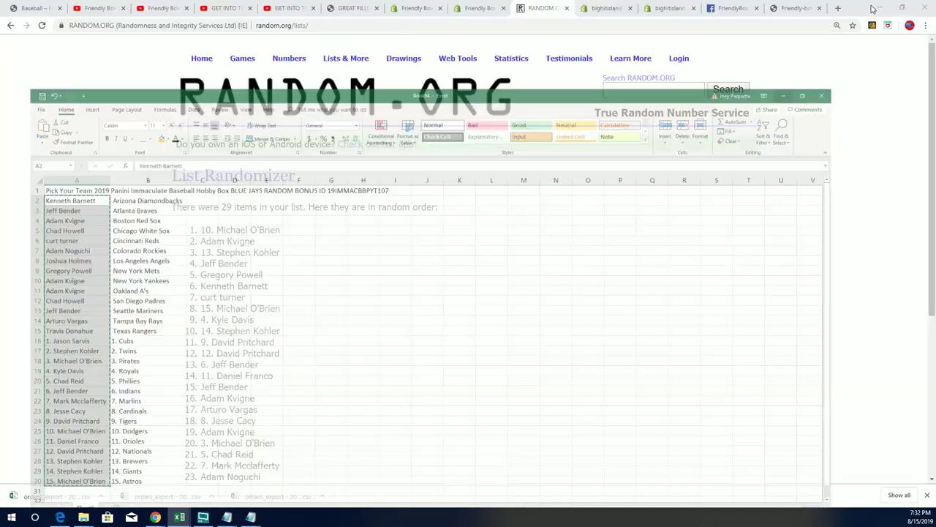
# - Randomize the participant list five more times, making seven rounds in total
pyautogui.scroll(-5, 314, 268)
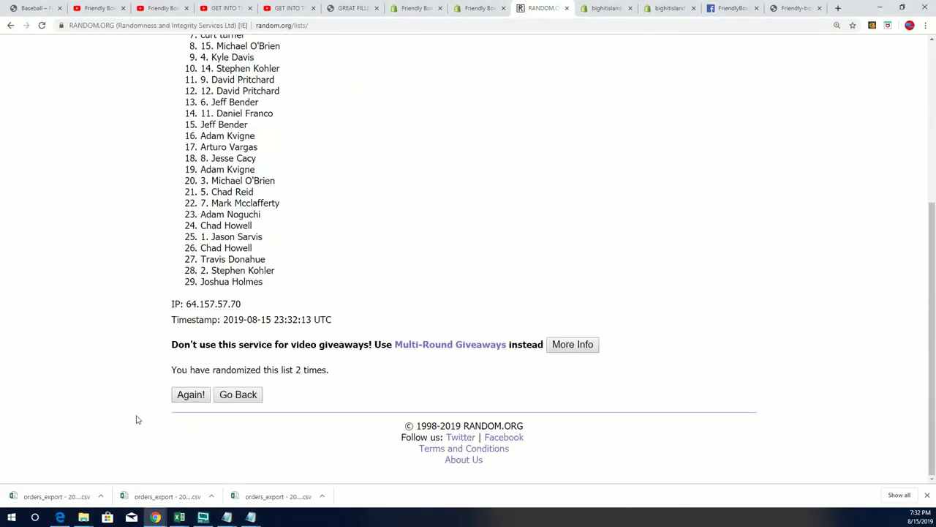
pyautogui.click(193, 396)
pyautogui.scroll(-5, 355, 306)
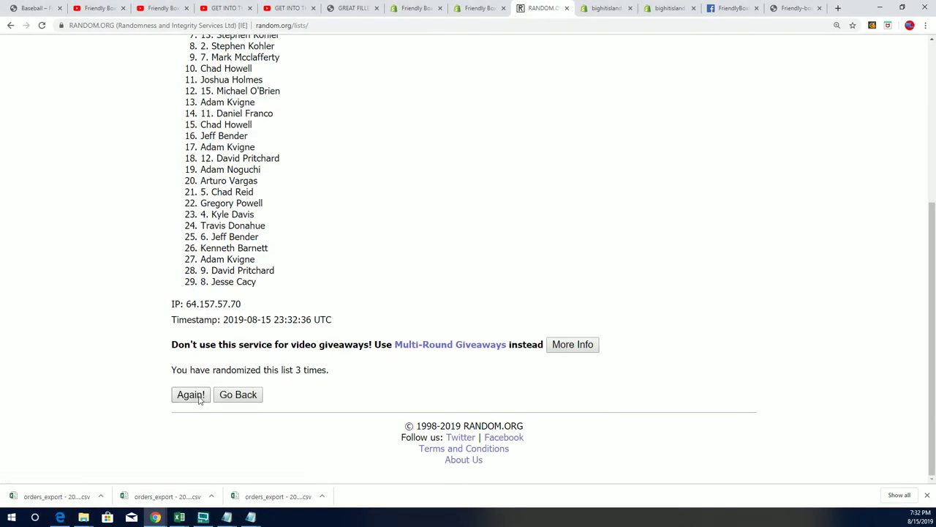
pyautogui.click(197, 398)
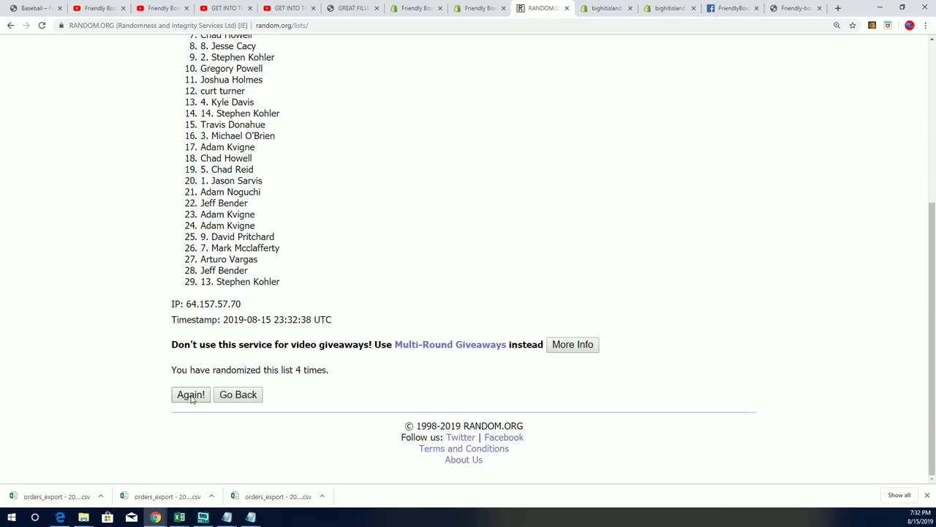
pyautogui.click(191, 396)
pyautogui.scroll(-5, 418, 307)
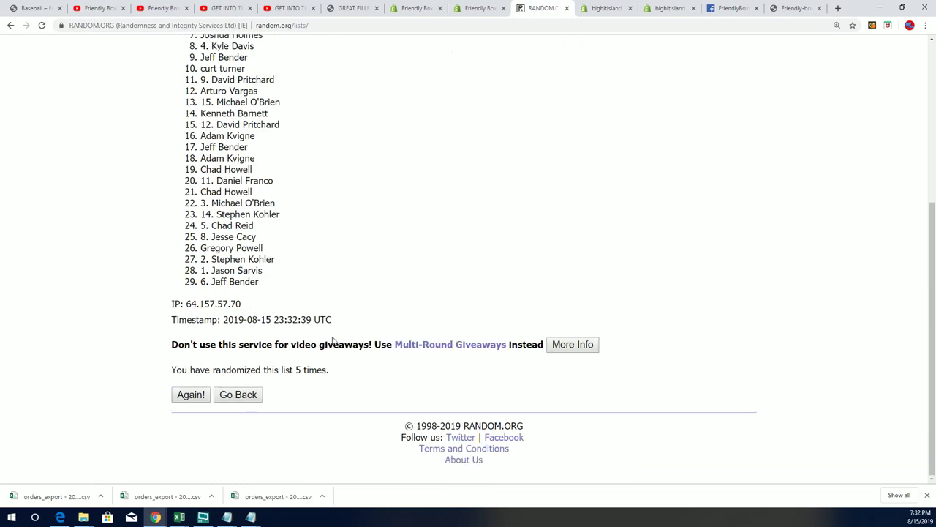
pyautogui.click(191, 395)
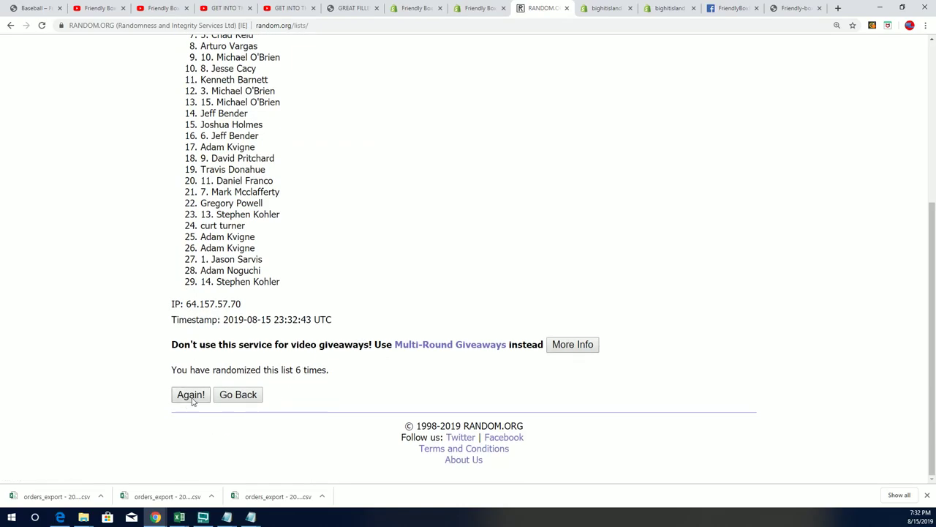
pyautogui.click(191, 396)
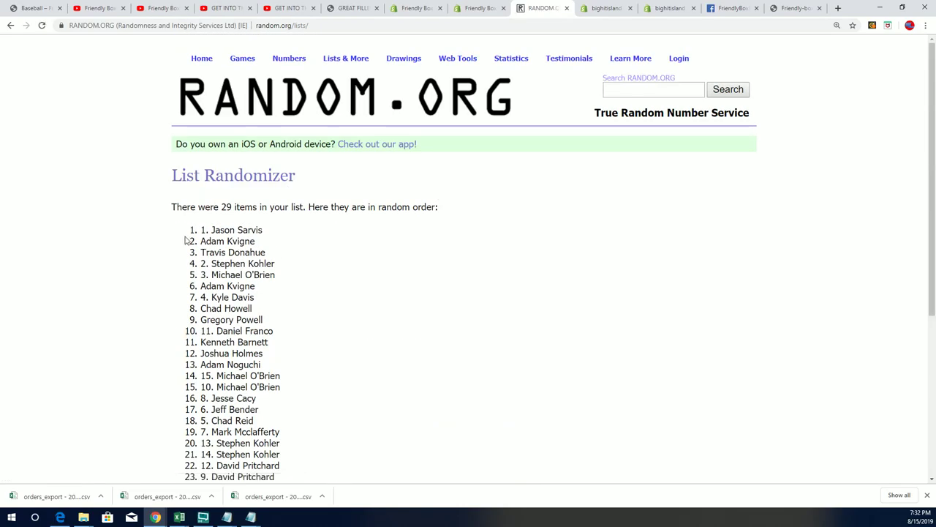
# - Highlight the participant's name in first place of the randomized list, leaving out the number in front of it
pyautogui.moveTo(278, 226); pyautogui.dragTo(189, 212)
pyautogui.click(270, 236)
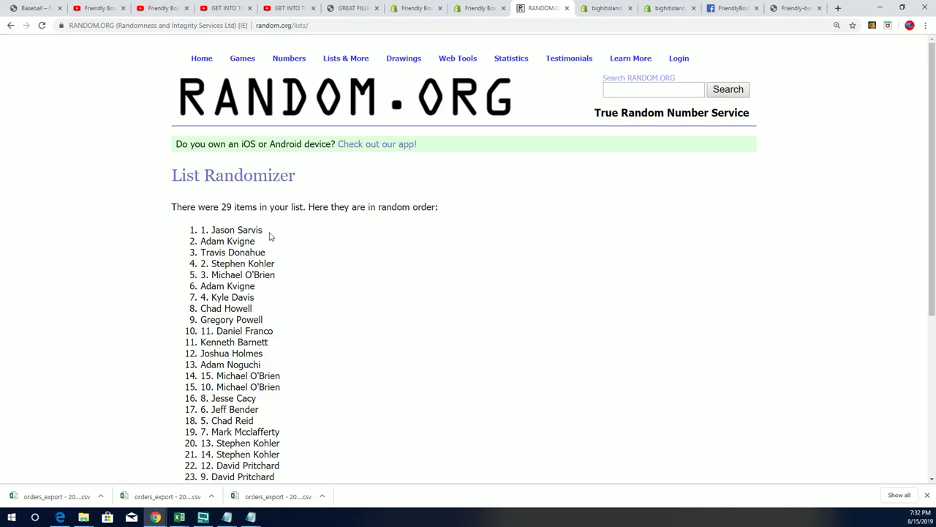
pyautogui.moveTo(264, 232); pyautogui.dragTo(211, 232)
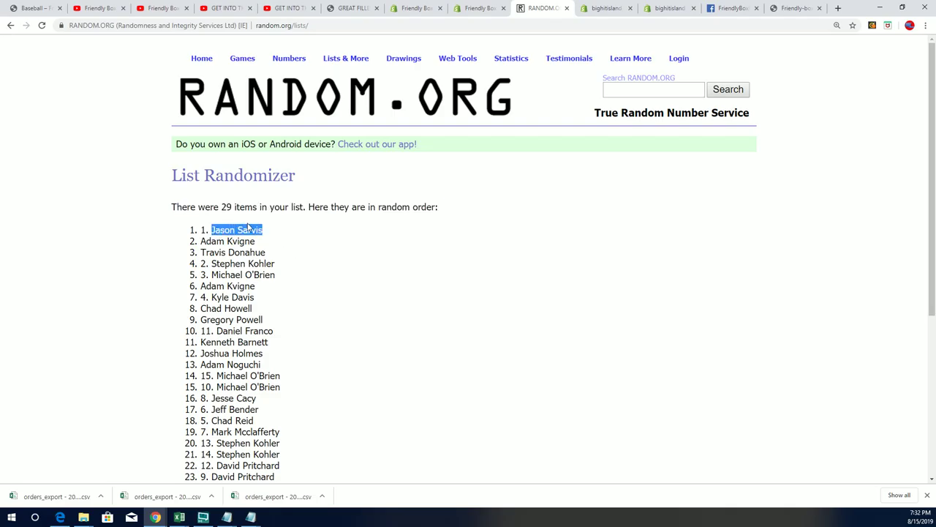